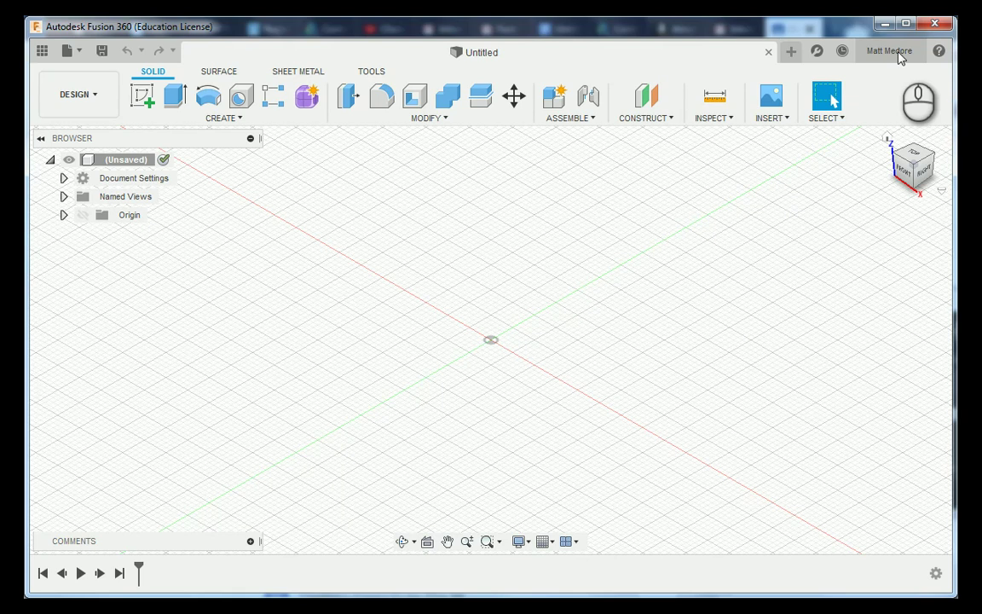
Open Preferences from the user-name account menu at the top right
click(899, 56)
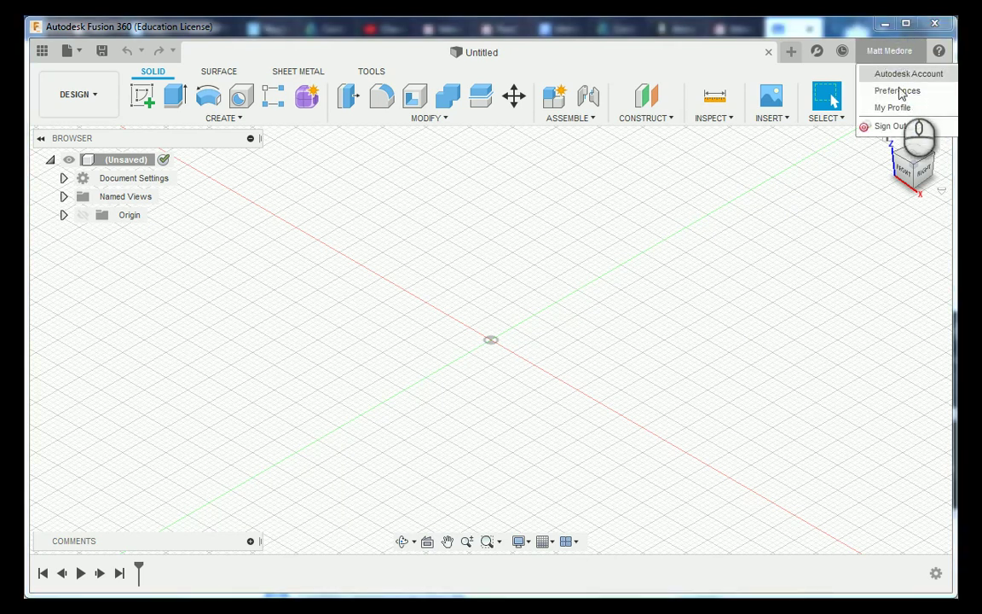
click(900, 92)
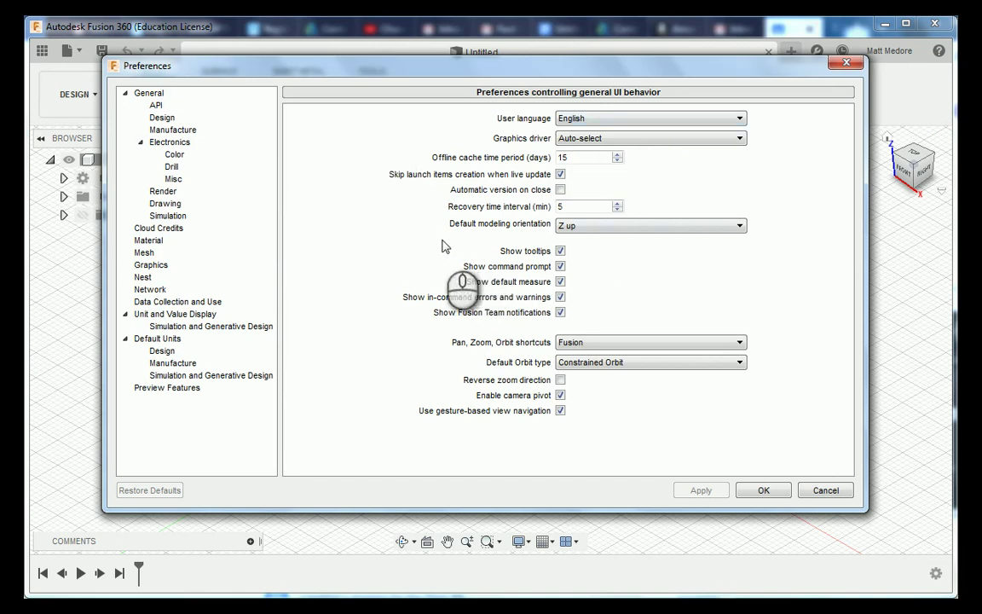
Set the Pan, Zoom, Orbit shortcuts to Solidworks on the General preferences page
click(175, 130)
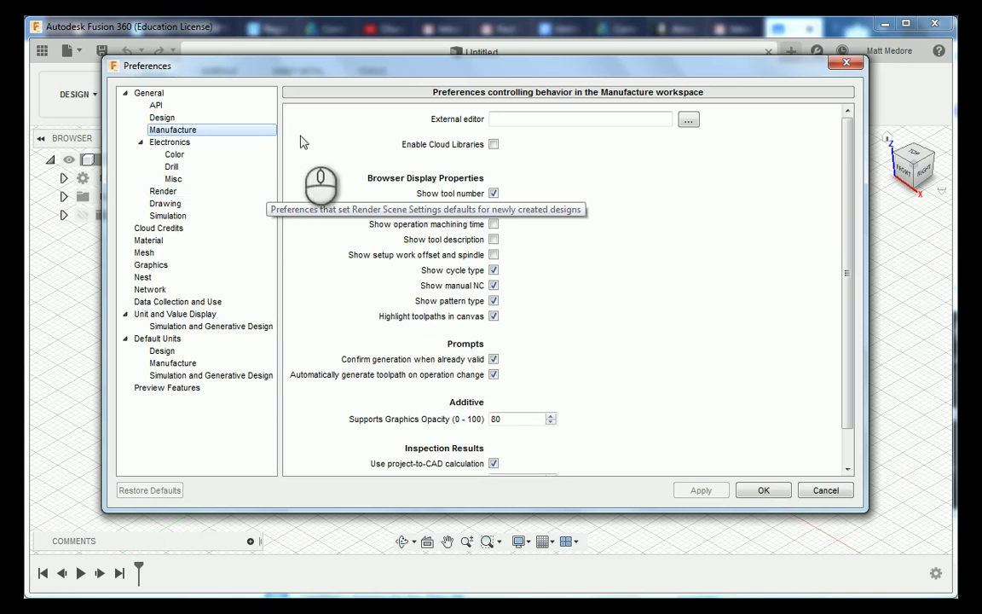
click(152, 95)
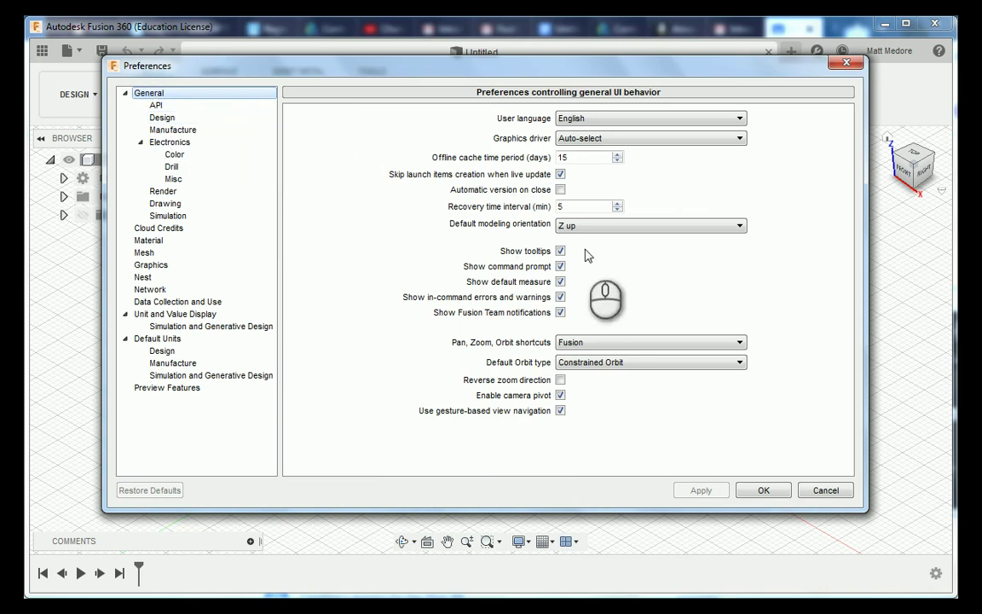
click(654, 343)
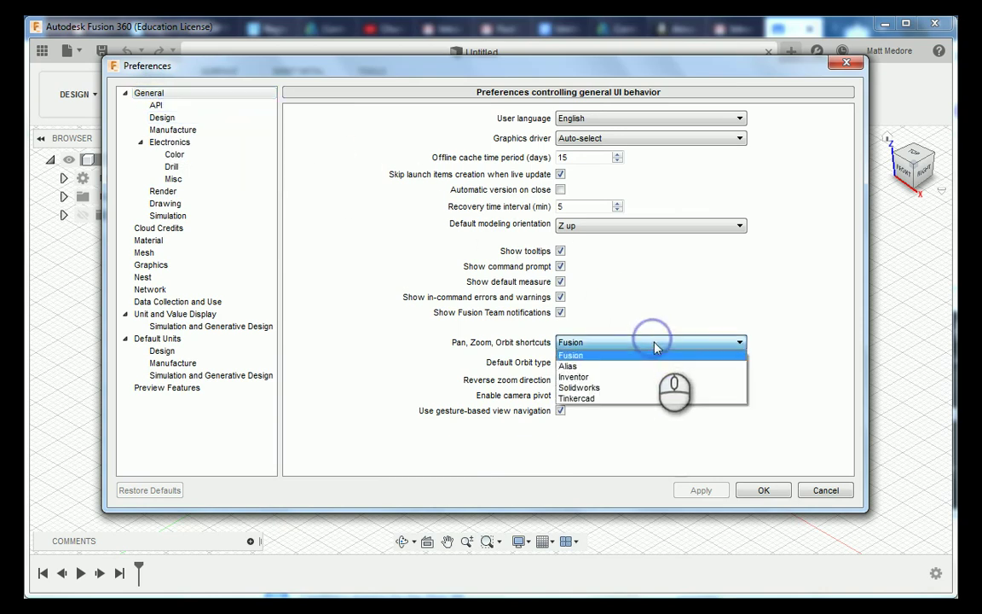
click(663, 388)
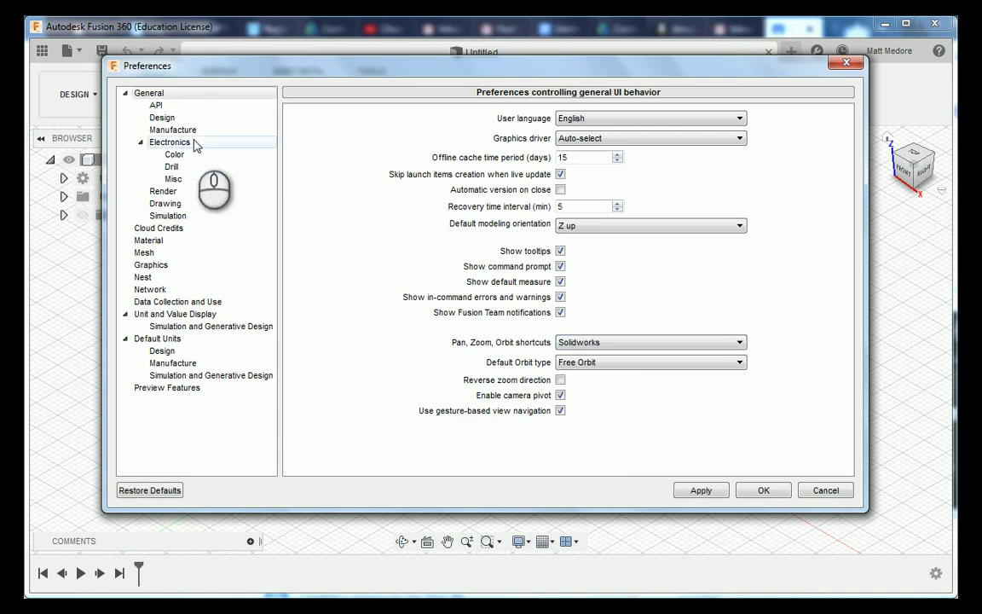
click(162, 118)
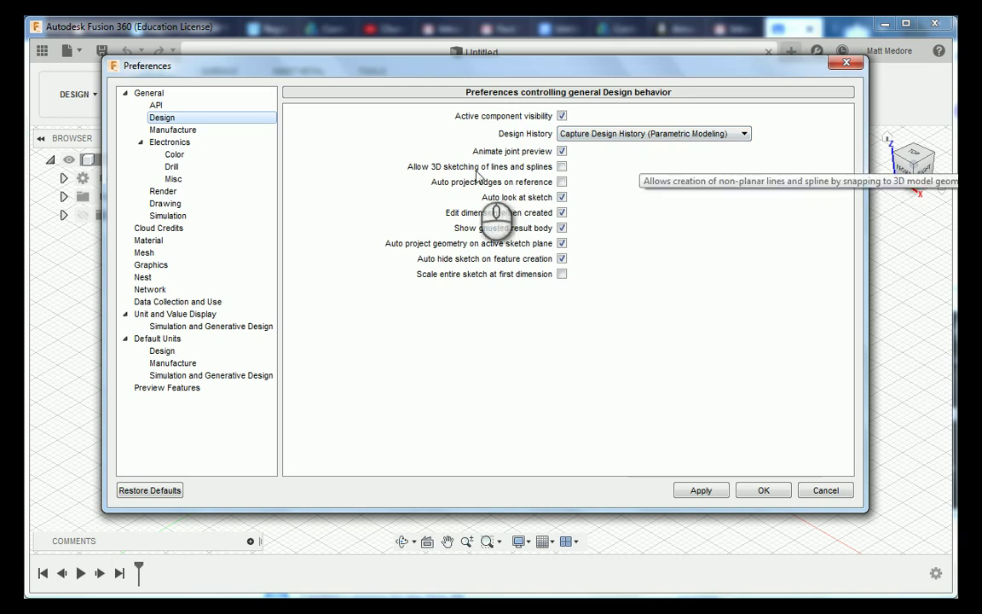
Check Enable Cloud Libraries on the General > Manufacture preferences page
click(177, 132)
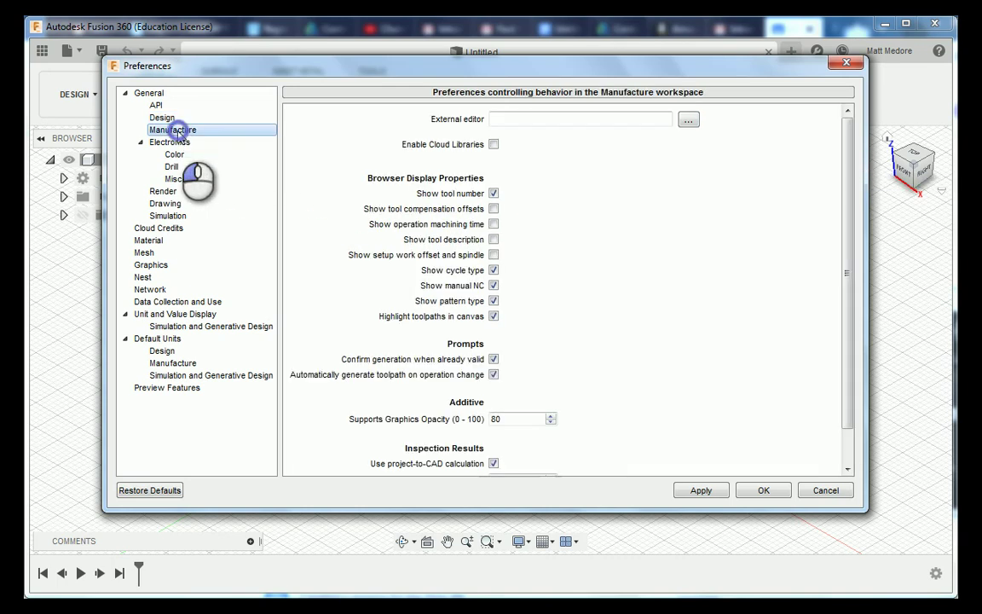
click(494, 145)
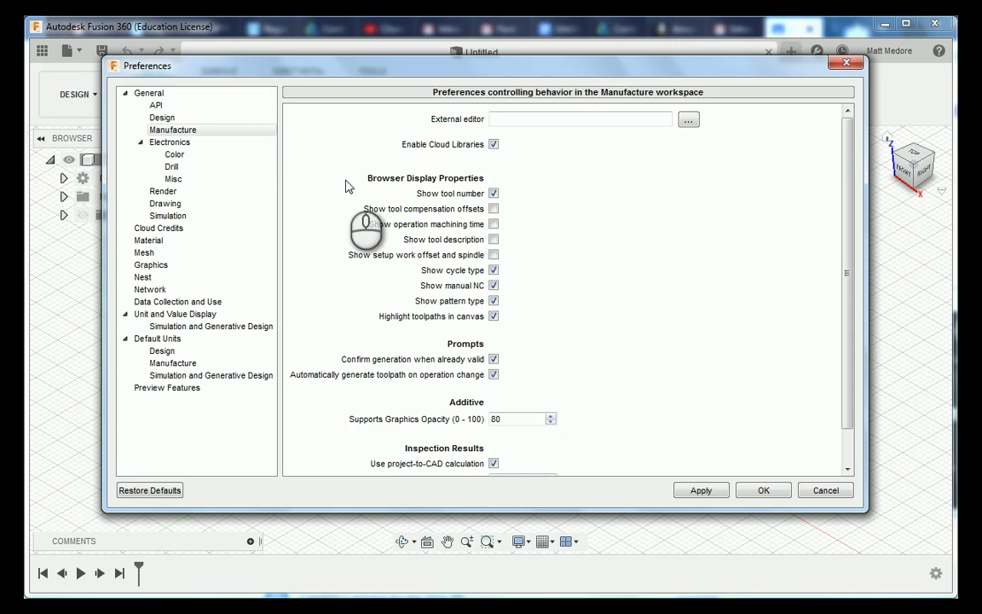
Set drawing defaults to ASME standard, inch annotation units, overridden format defaults and 0.123 linear precision
click(213, 214)
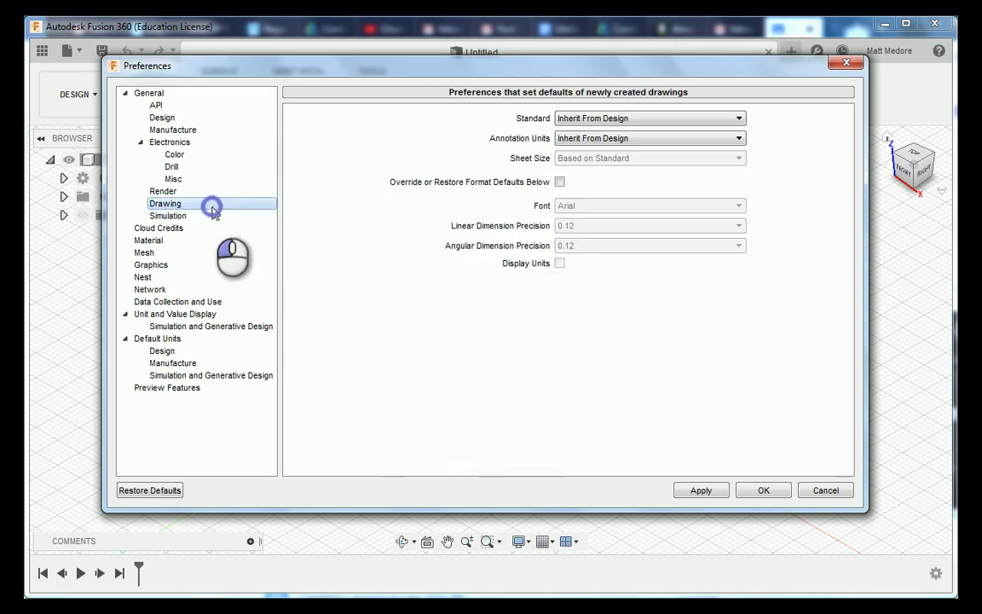
click(641, 121)
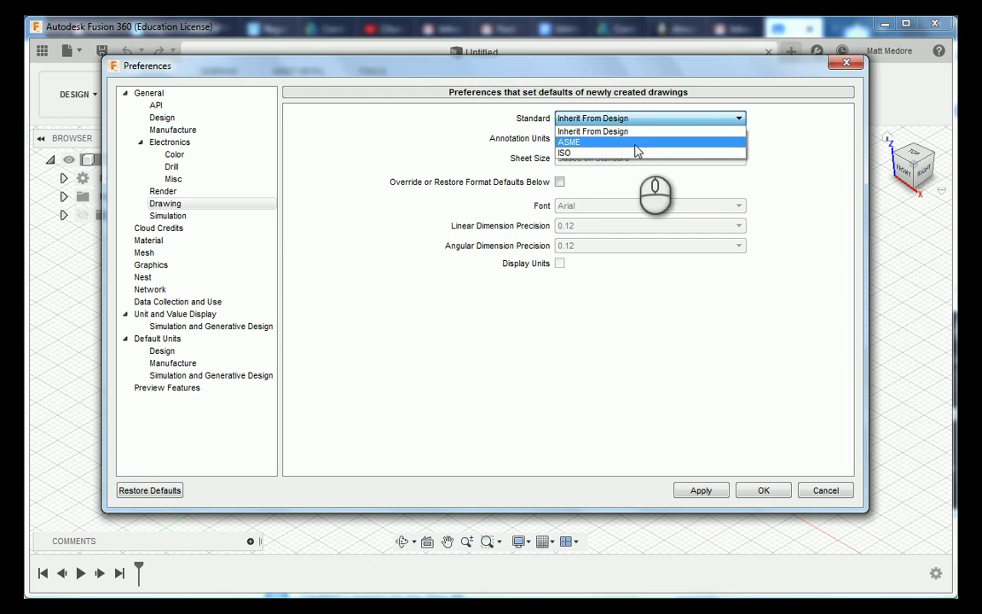
click(639, 142)
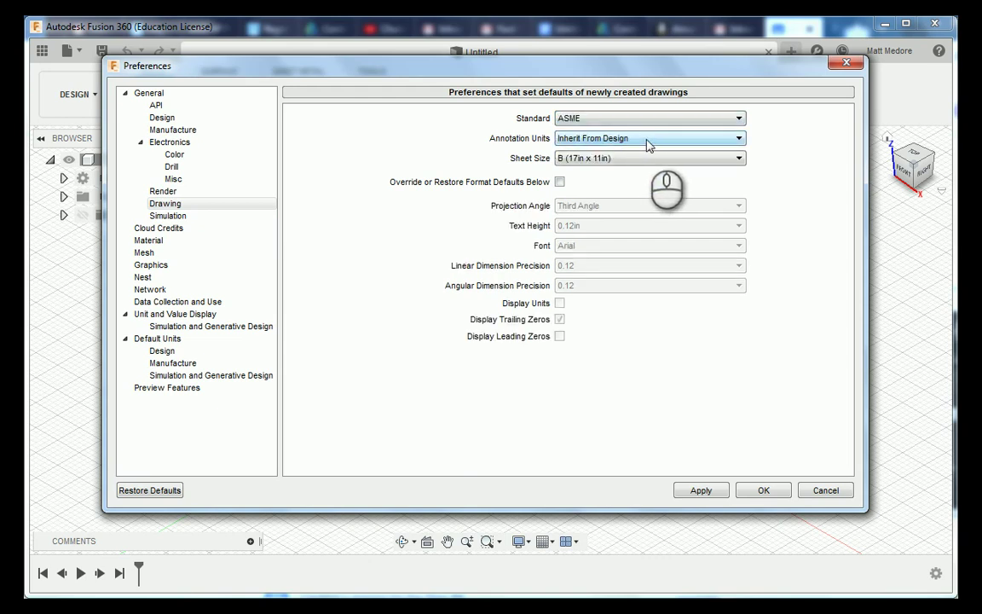
click(648, 139)
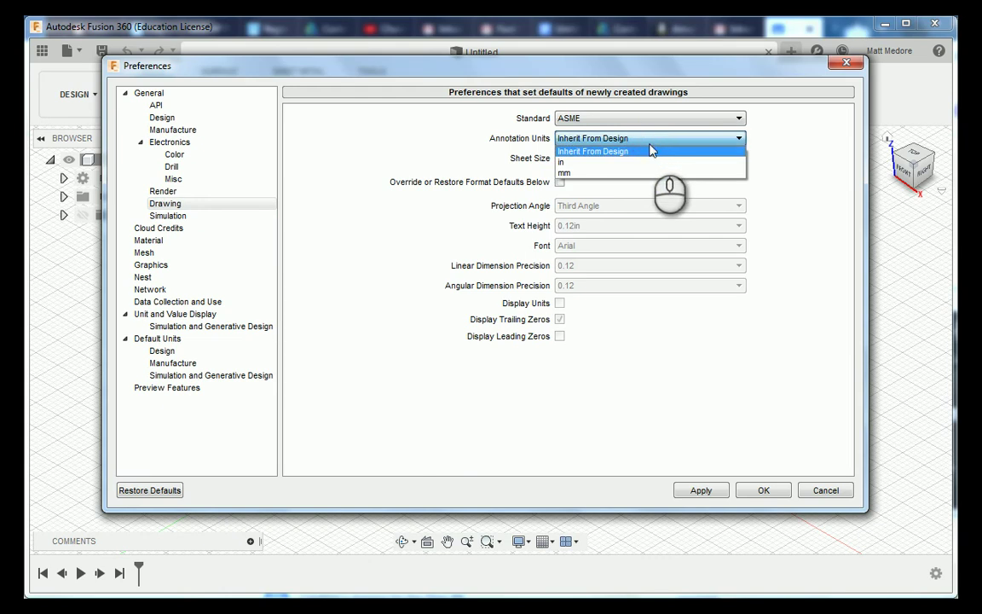
click(650, 162)
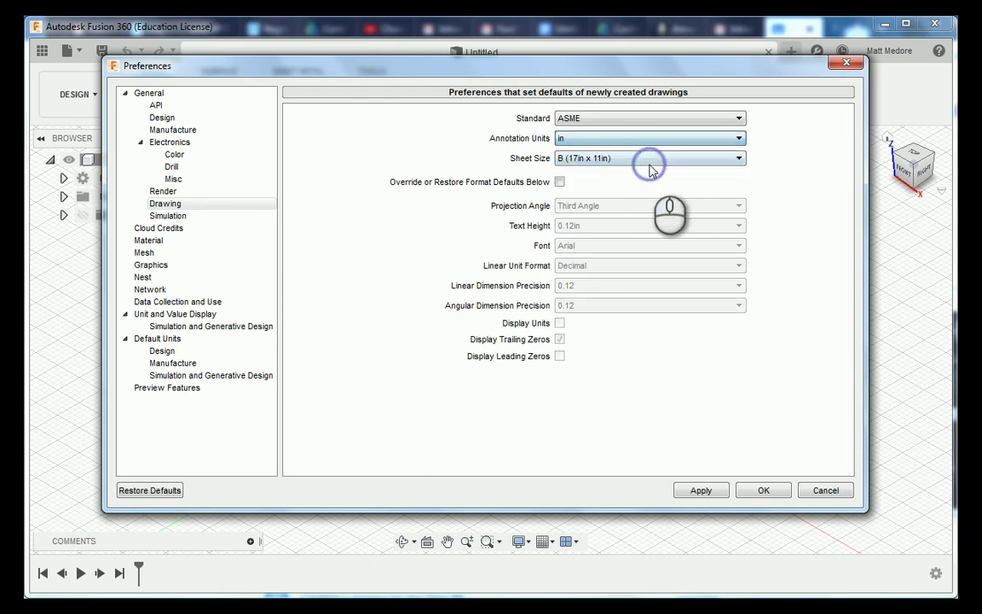
click(560, 184)
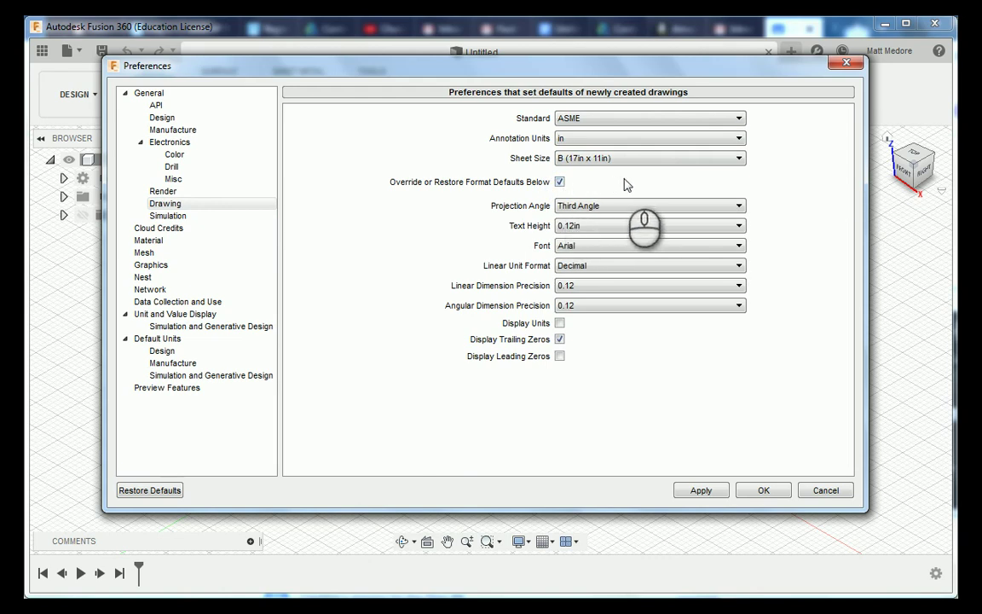
click(609, 290)
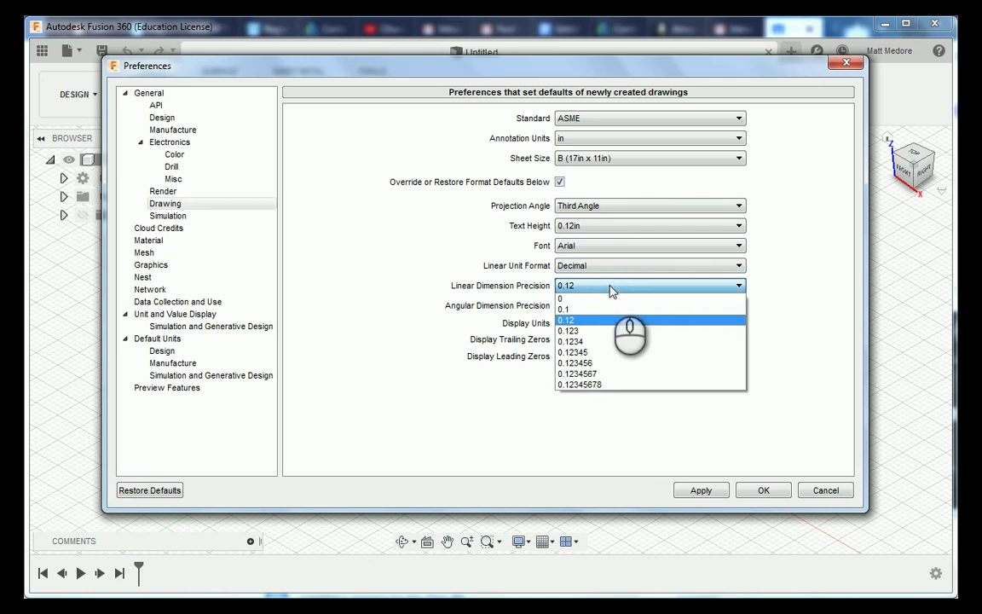
click(611, 333)
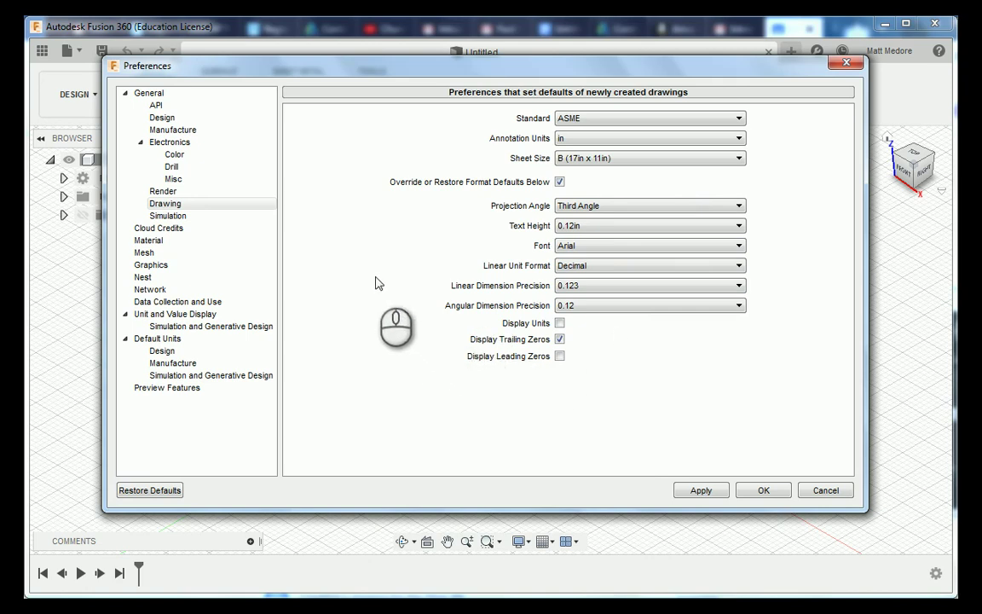
Choose Aluminum 6061 as the default Physical Material Name in the Material preferences
click(178, 244)
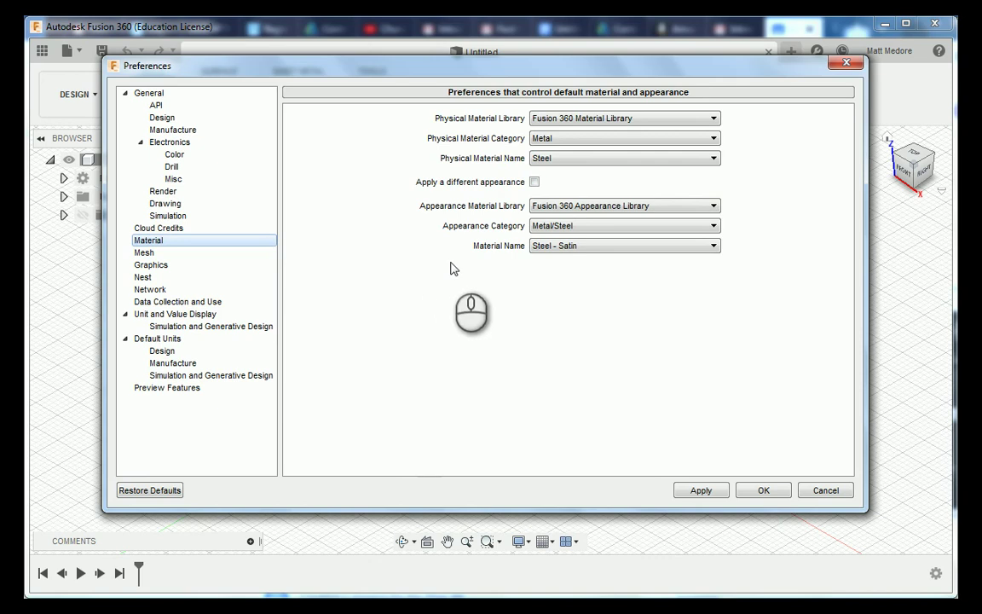
click(599, 160)
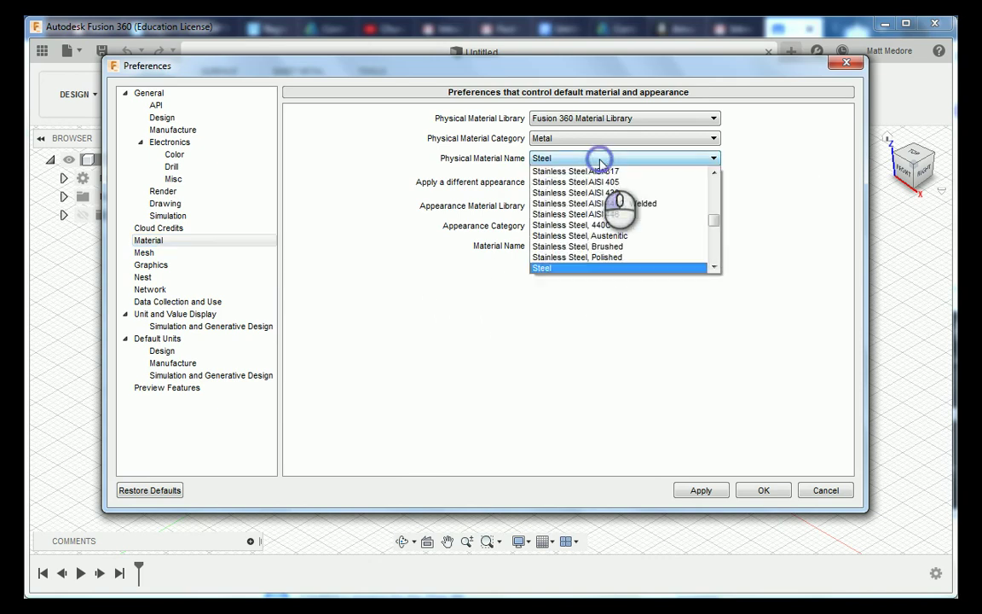
scroll(613, 206, up, 2)
scroll(613, 206, up, 6)
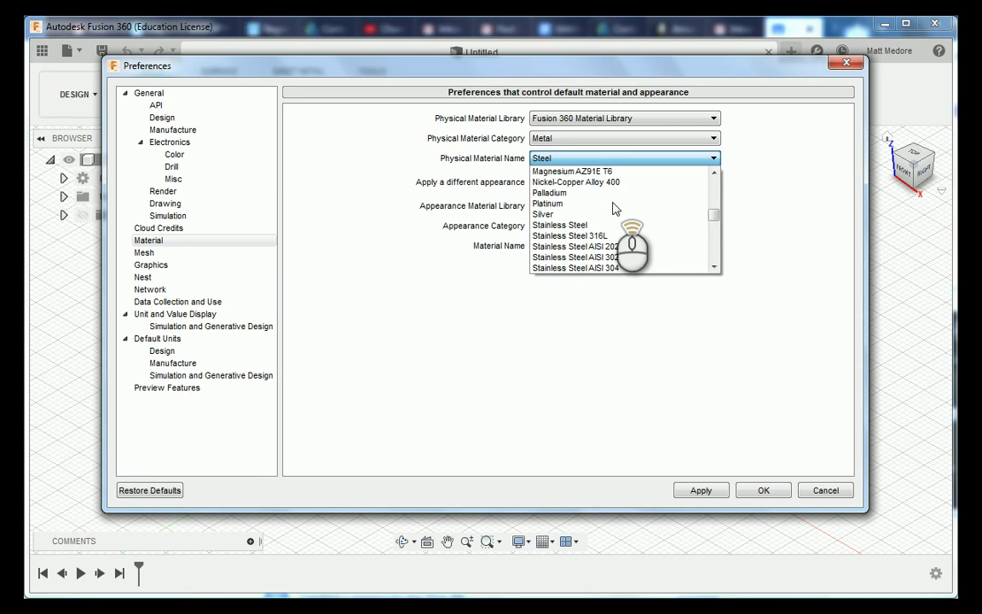
scroll(612, 206, up, 6)
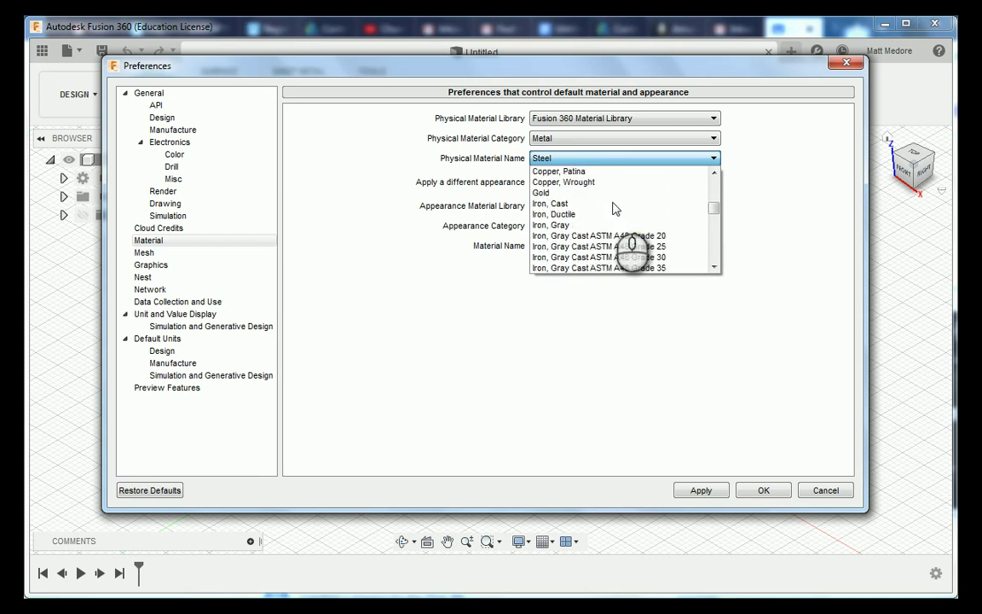
scroll(613, 206, up, 1)
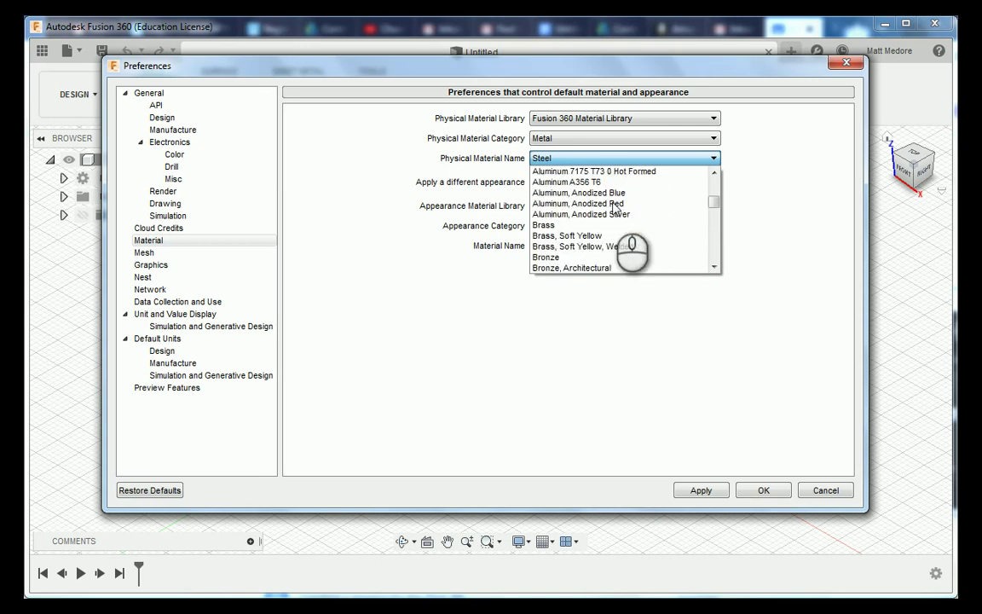
scroll(613, 206, up, 3)
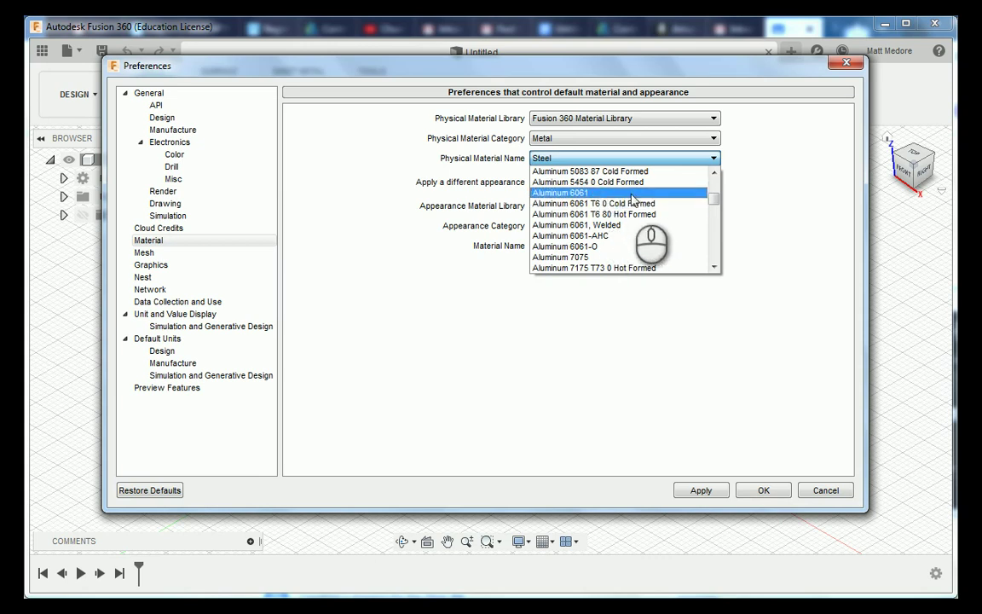
click(632, 195)
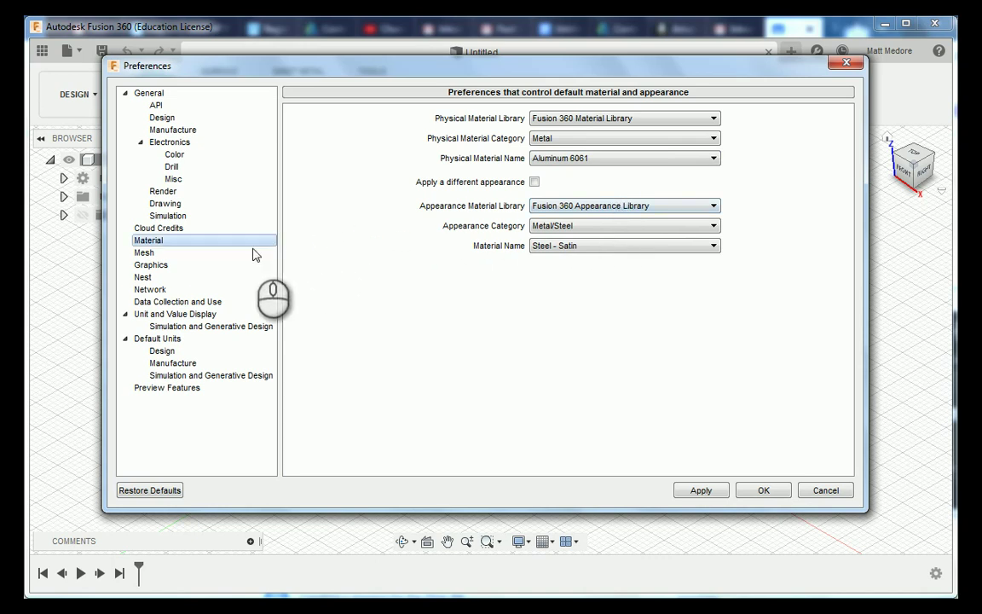
Set general precision to 0.1234, disable scientific notation, and set minimum precision to 4.000
click(203, 316)
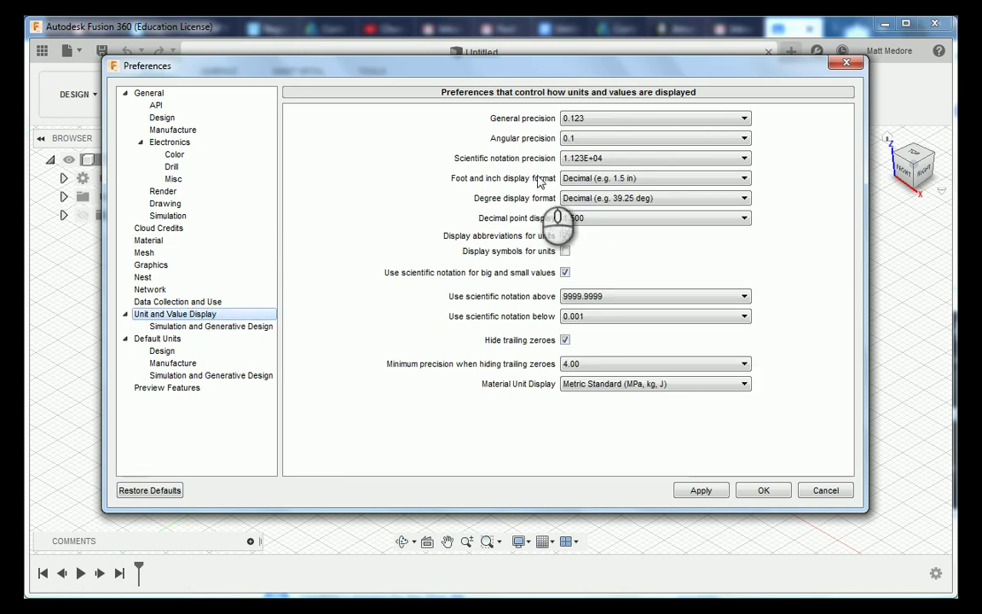
click(644, 120)
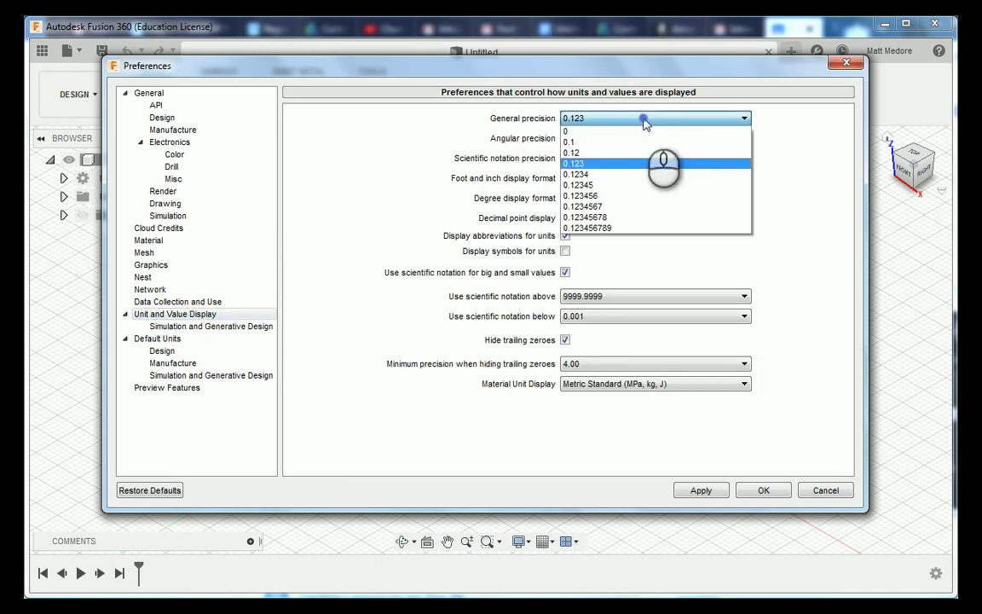
click(623, 175)
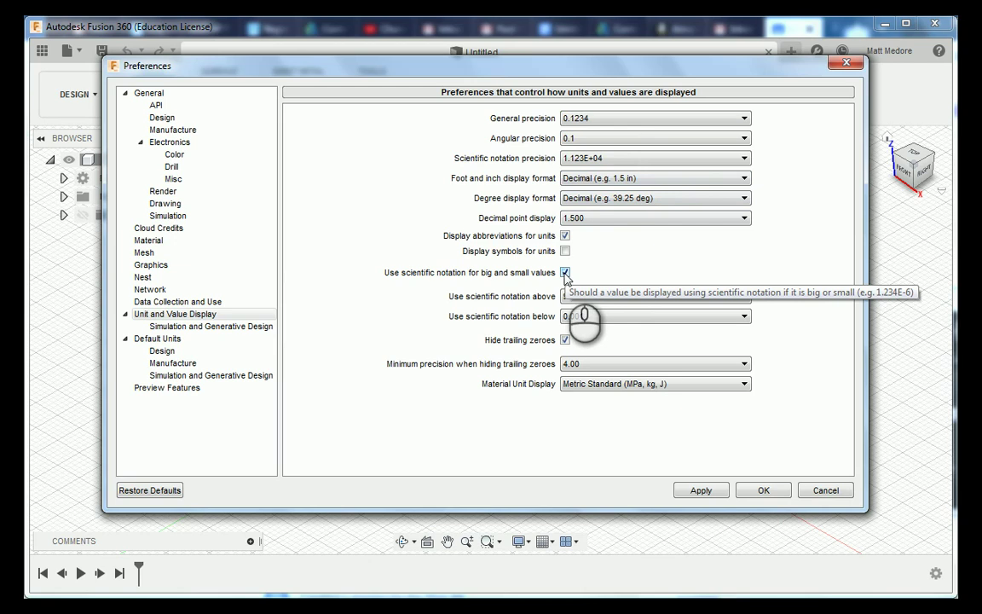
click(564, 273)
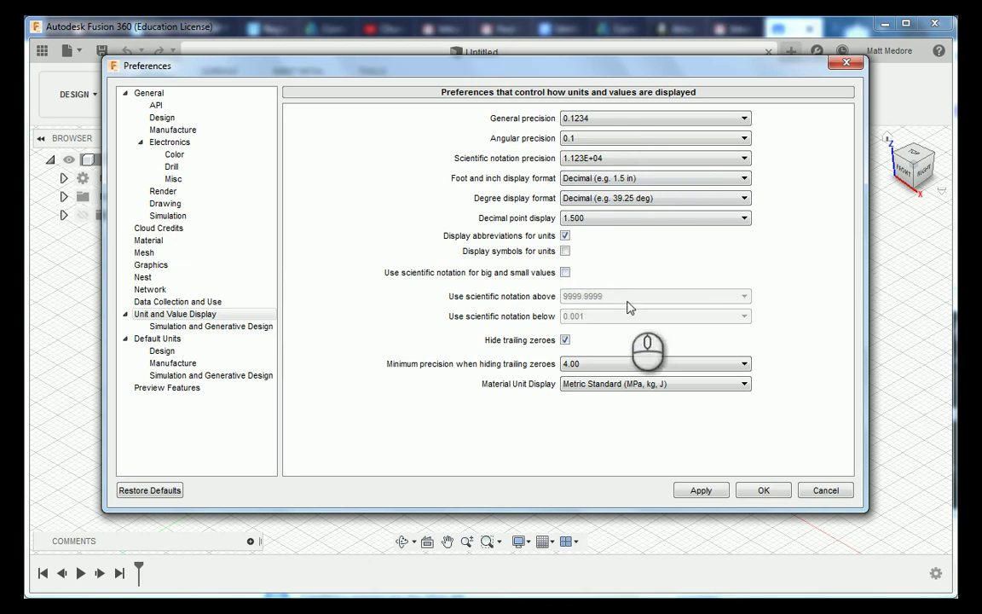
click(638, 364)
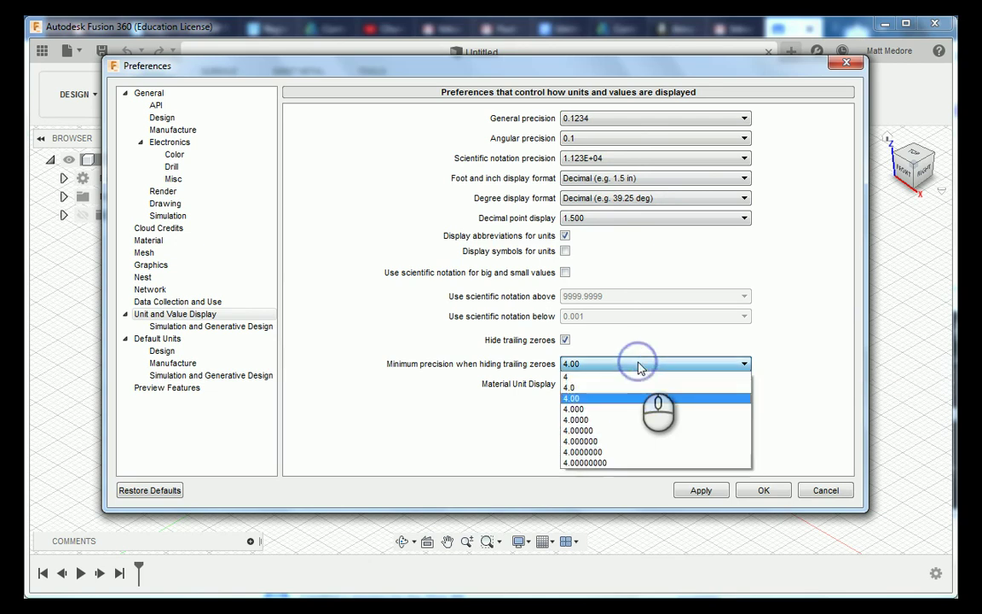
click(621, 410)
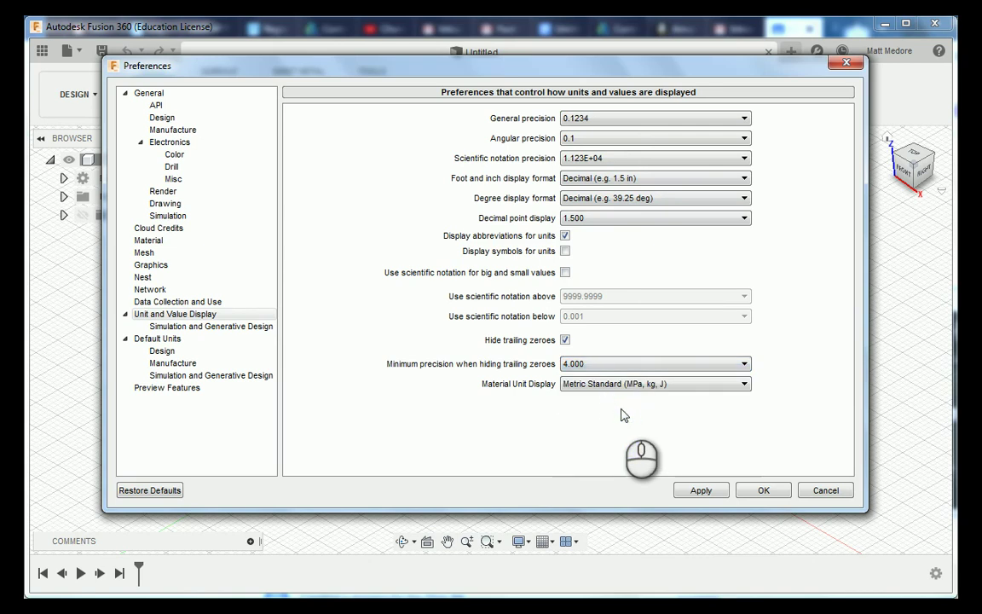
Set the Design and Manufacture default units to 'in' and apply the changes
click(173, 352)
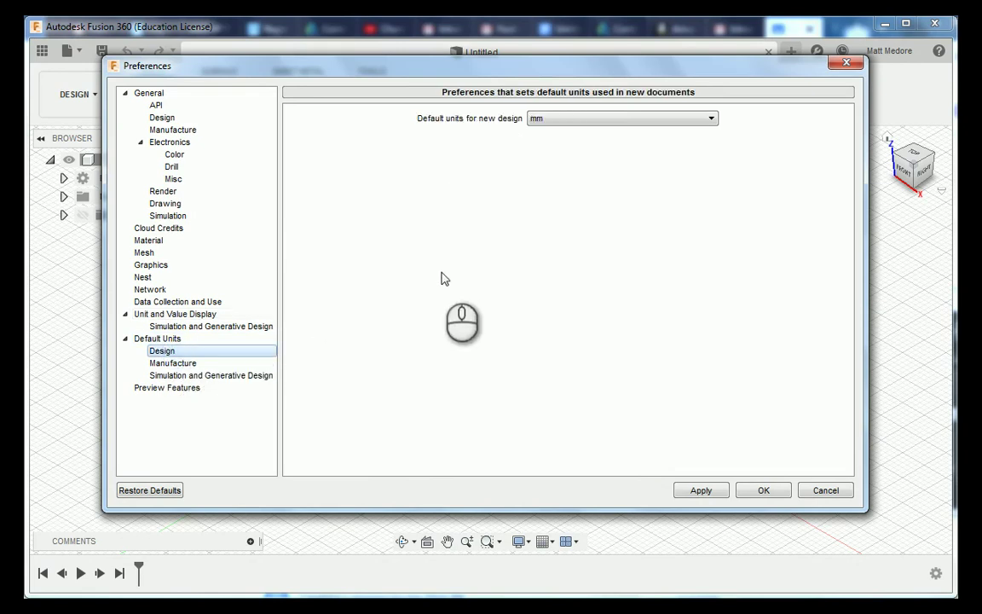
click(590, 121)
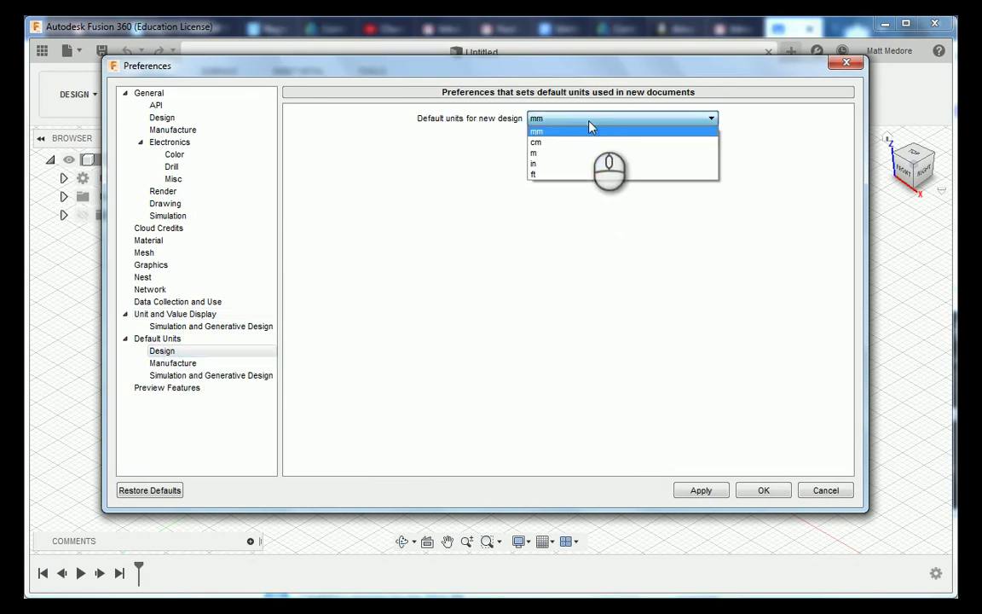
click(582, 164)
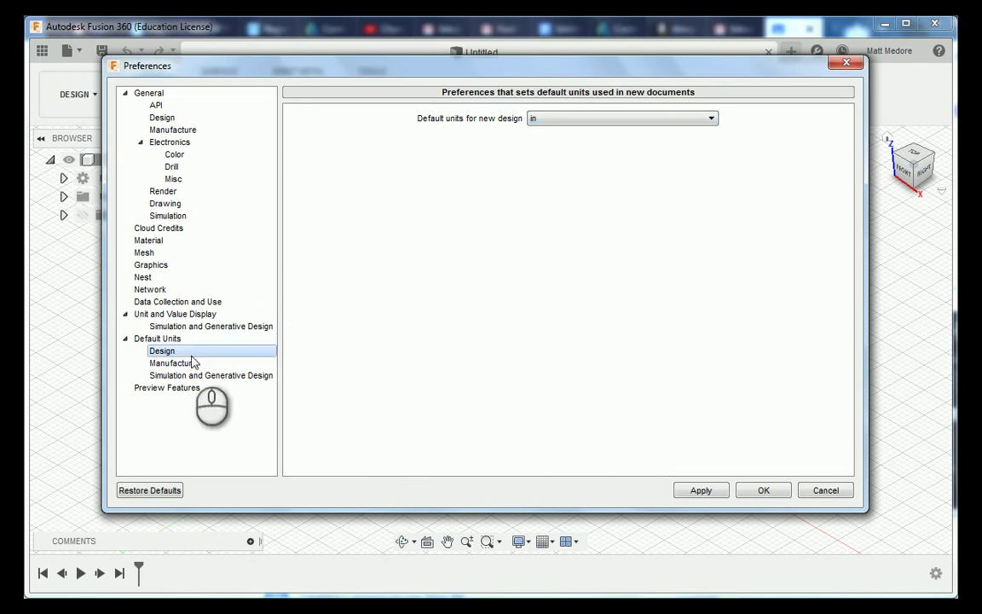
click(189, 363)
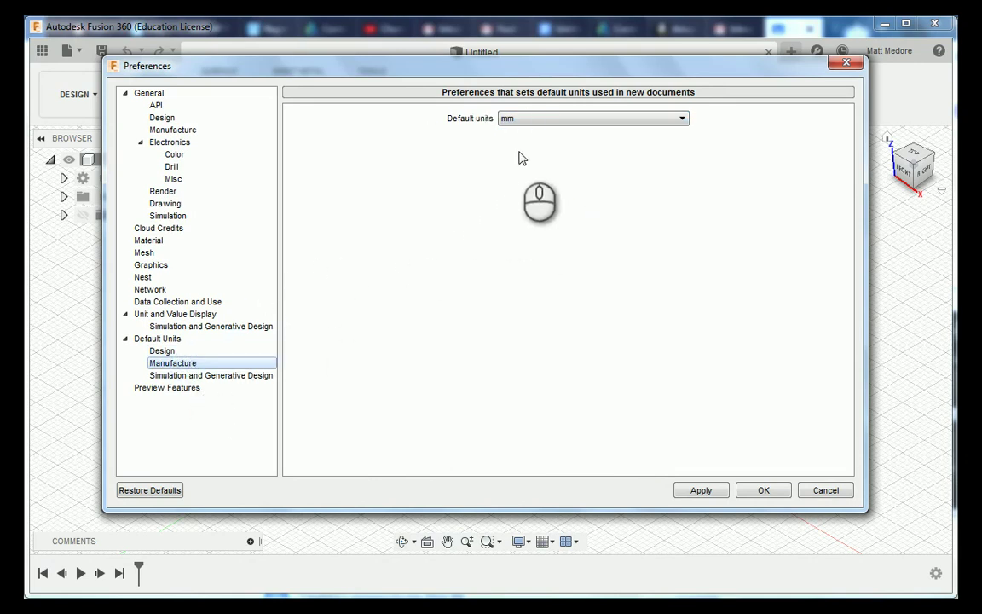
click(548, 128)
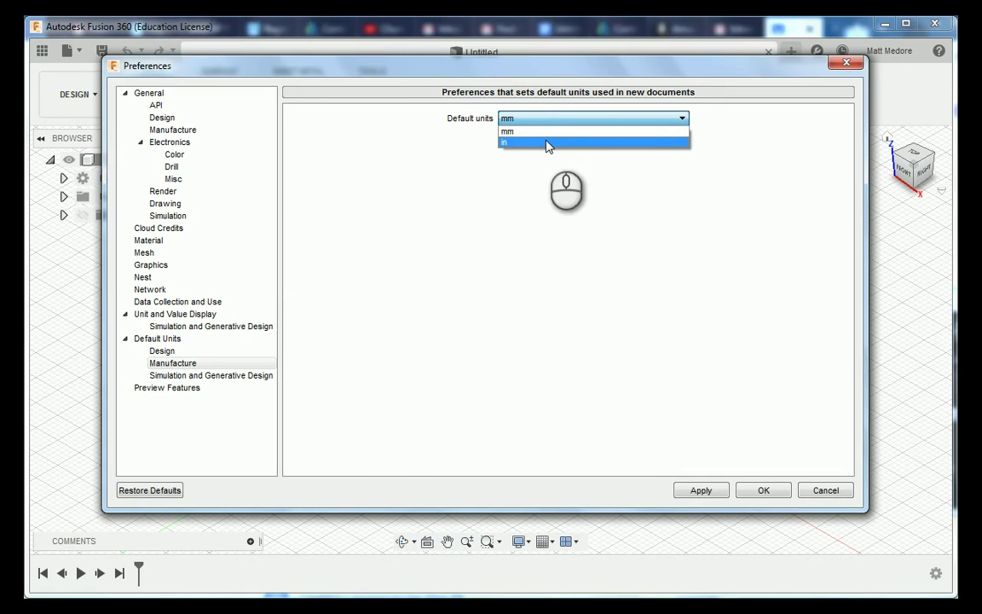
click(548, 143)
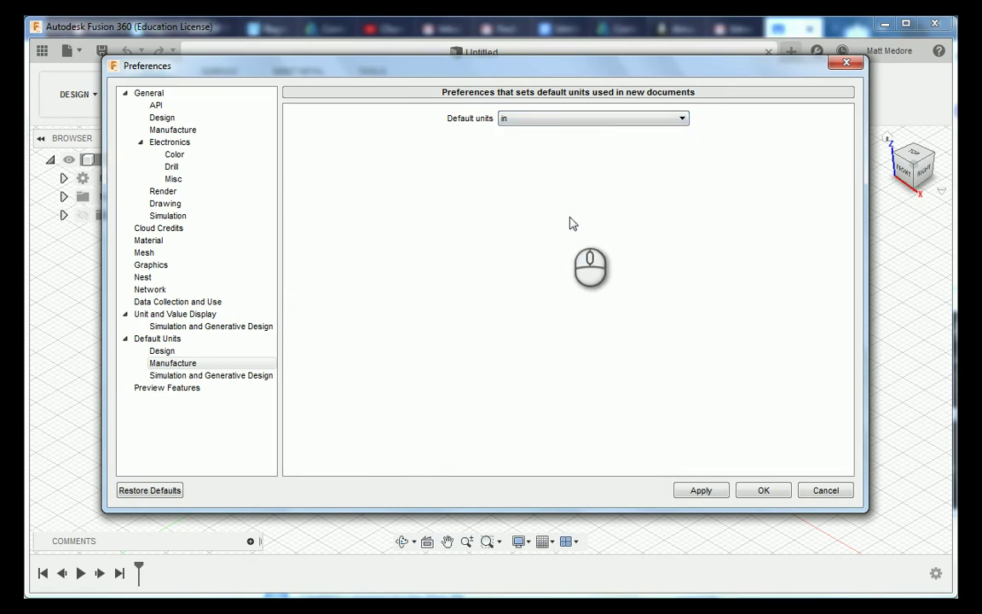
click(714, 494)
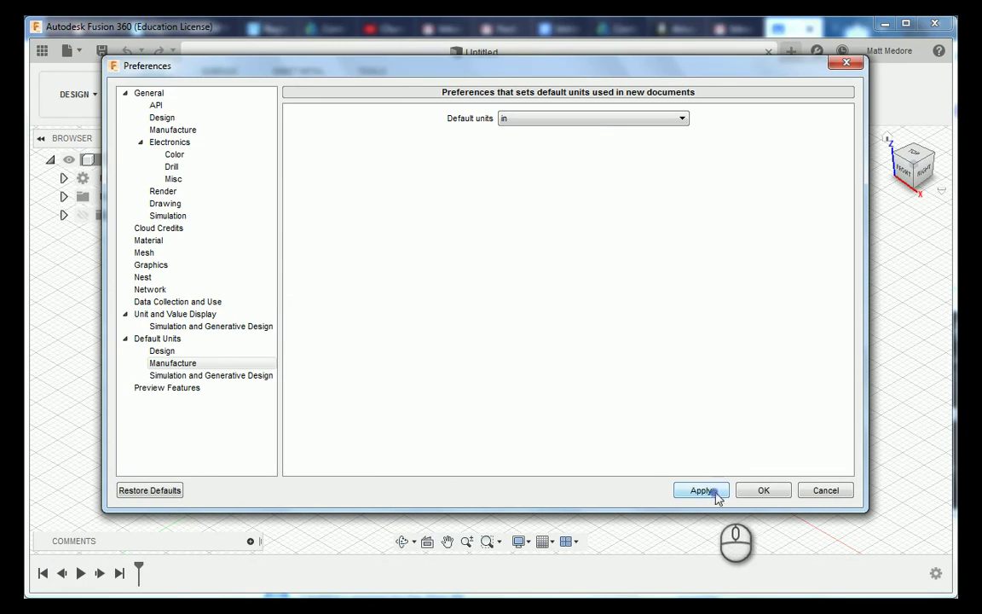
Close Preferences and the Untitled tab, then sketch a 3.4 × 1.6 in rectangle from the origin on XY
click(768, 490)
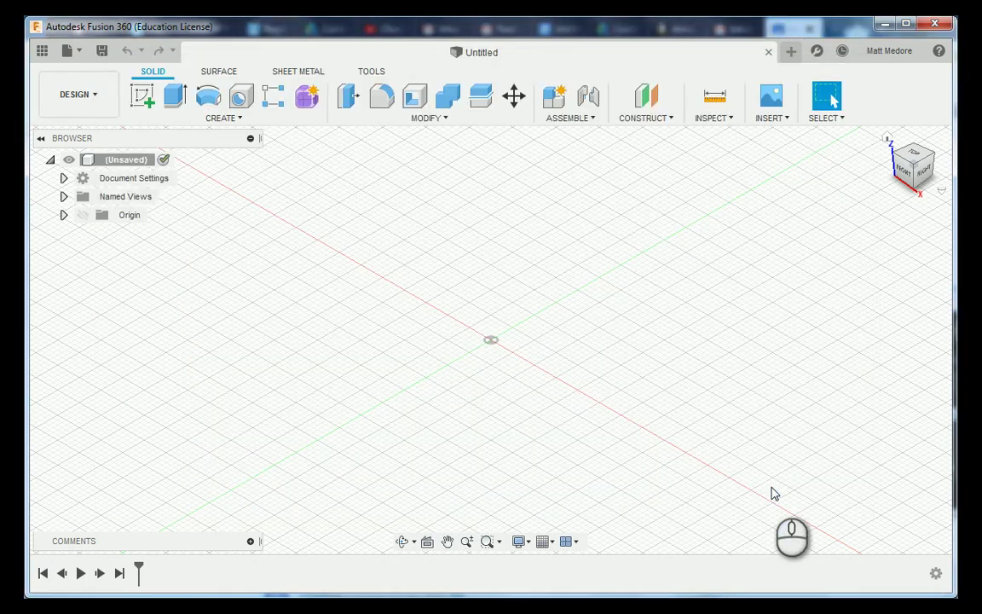
click(768, 53)
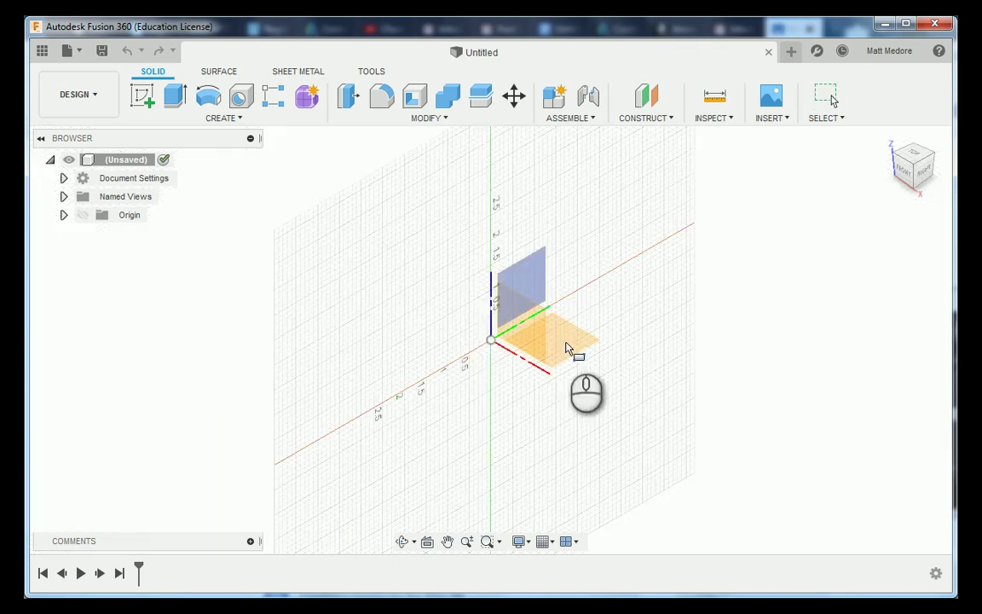
click(566, 343)
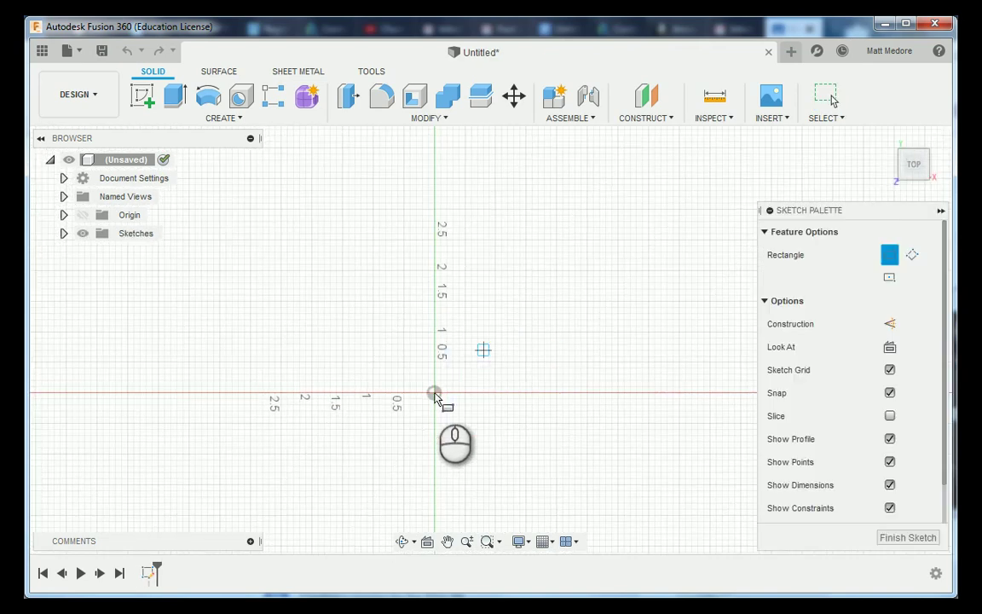
click(434, 393)
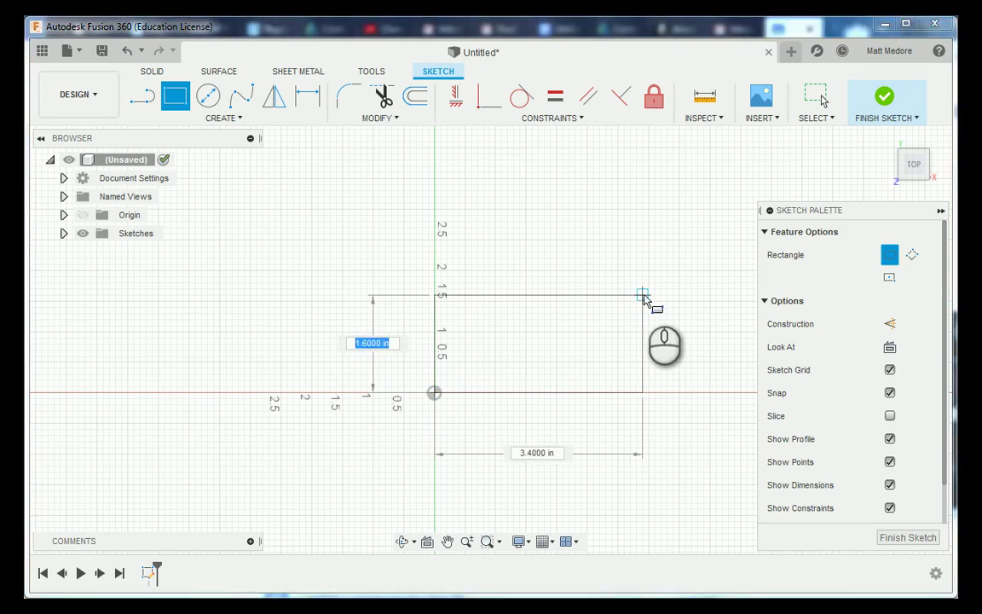
click(644, 299)
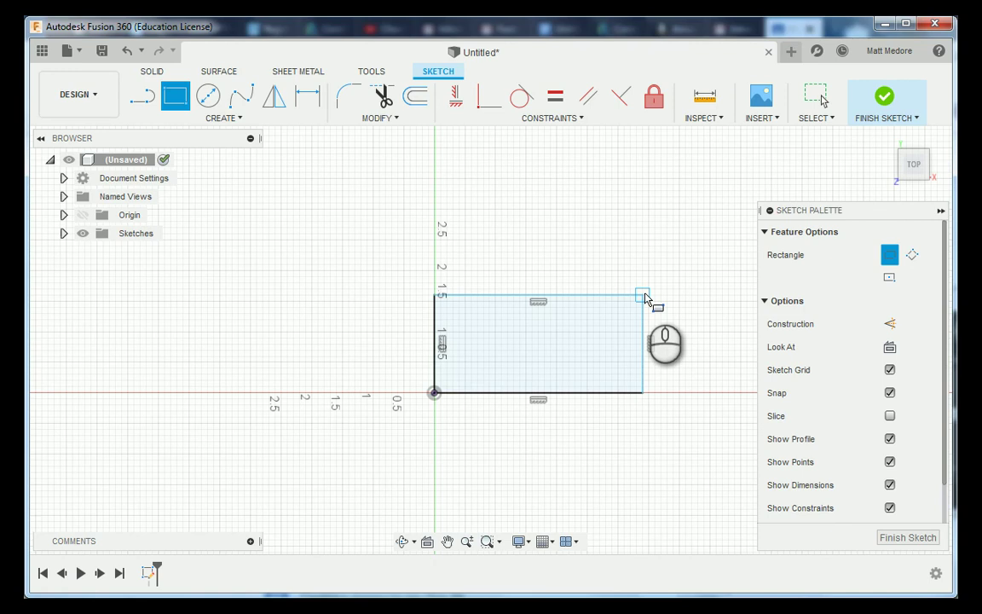